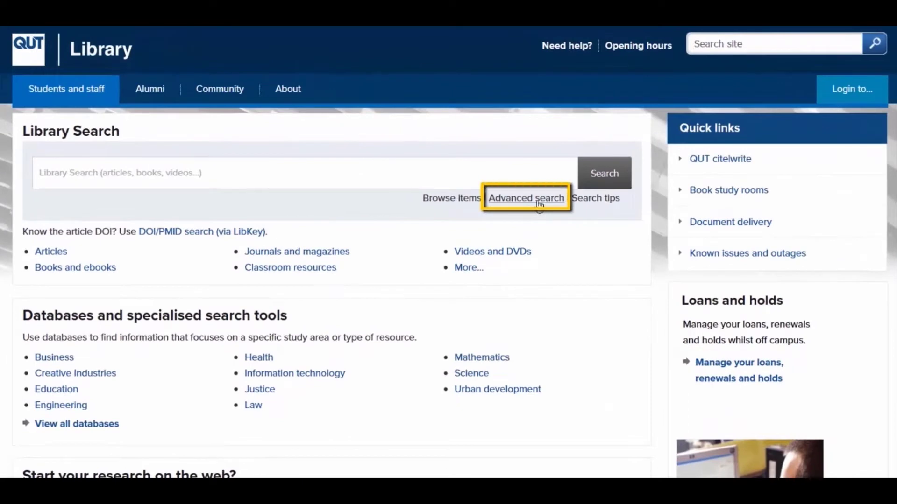
In Advanced search, enter the phrases "artificial intelligence" and "university library" as the first two terms.
left_click(539, 204)
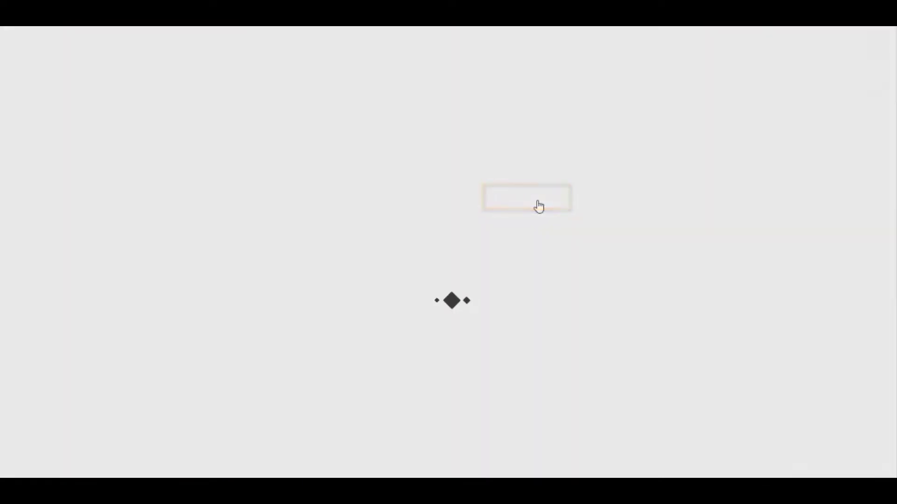
left_click(412, 120)
type("arti")
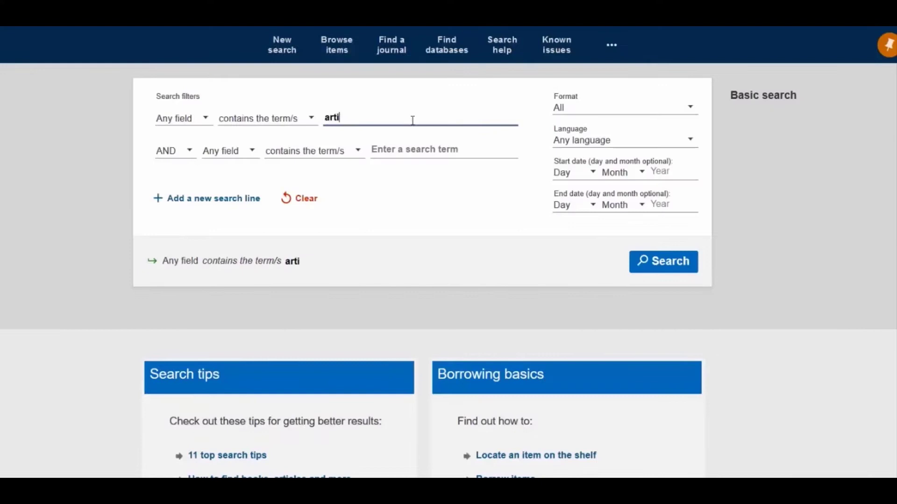
type("ficial intelligence")
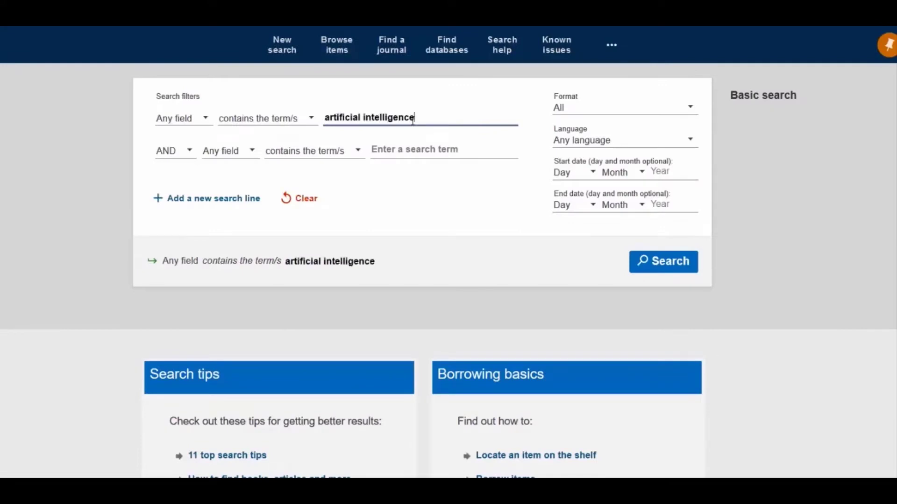
type("\"")
key("Home")
type("\"")
left_click(414, 149)
type("\"univ")
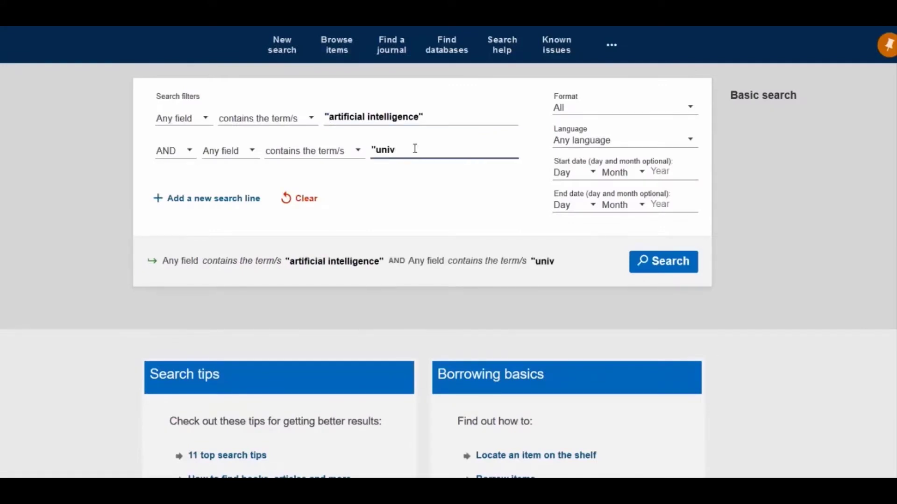
type("ersity library\"")
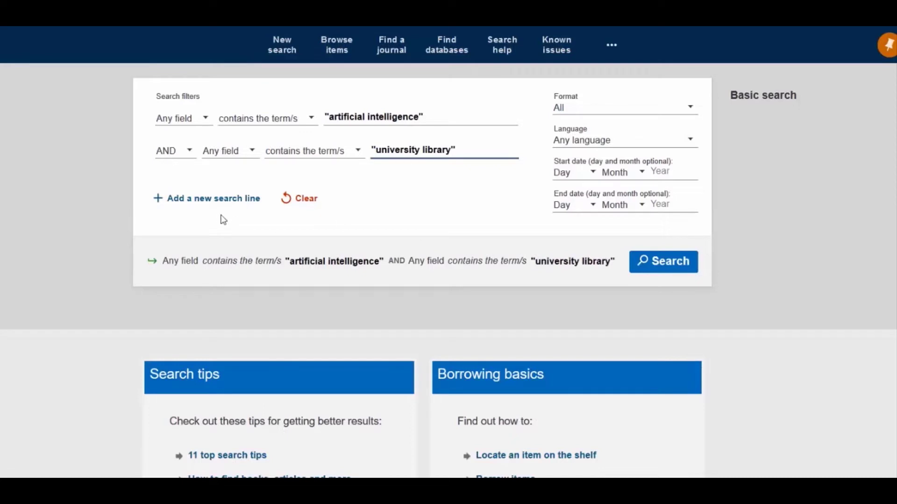
Add a third line with technolog*, set the start year to 2015, and run the search.
left_click(222, 208)
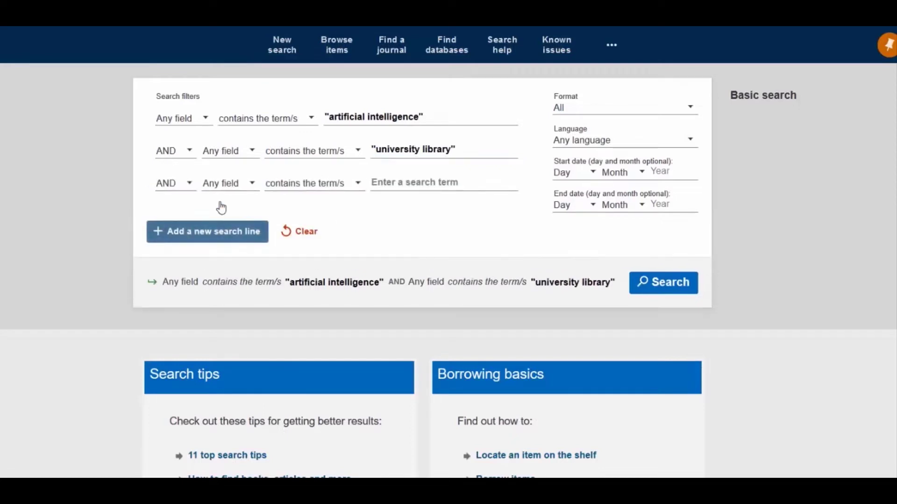
left_click(392, 185)
type("technolog*")
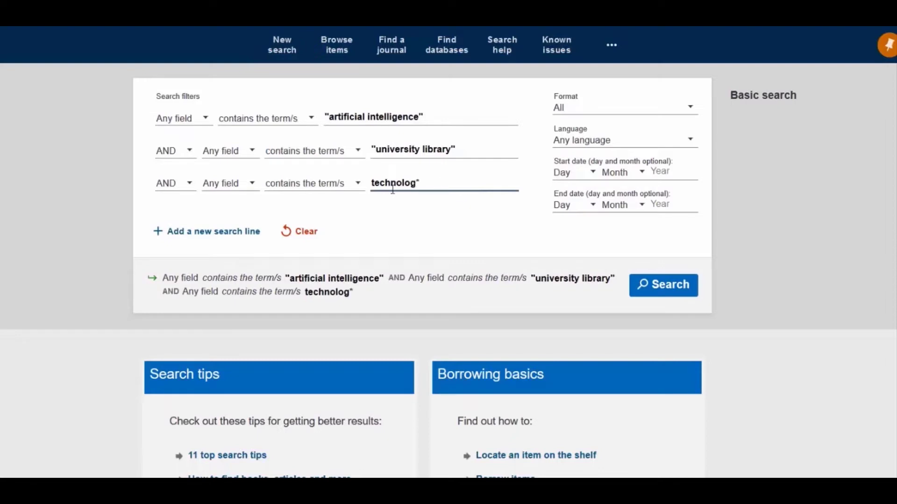
left_click(680, 172)
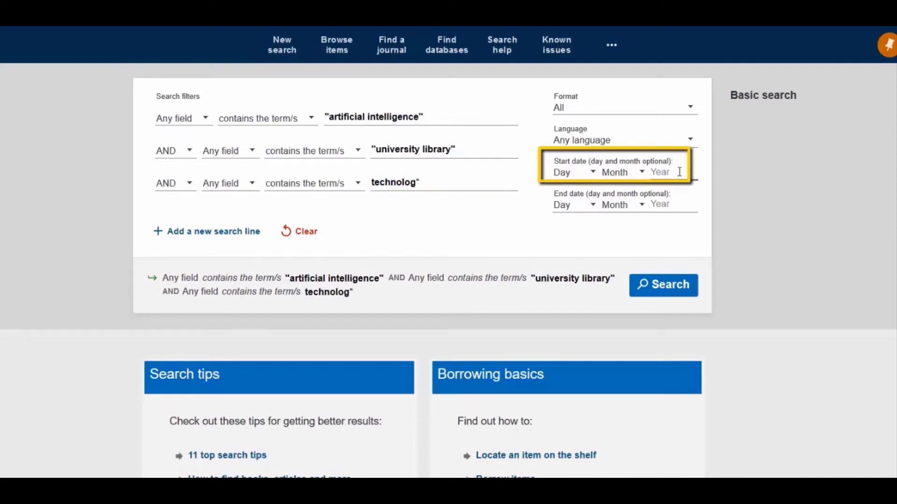
type("2015")
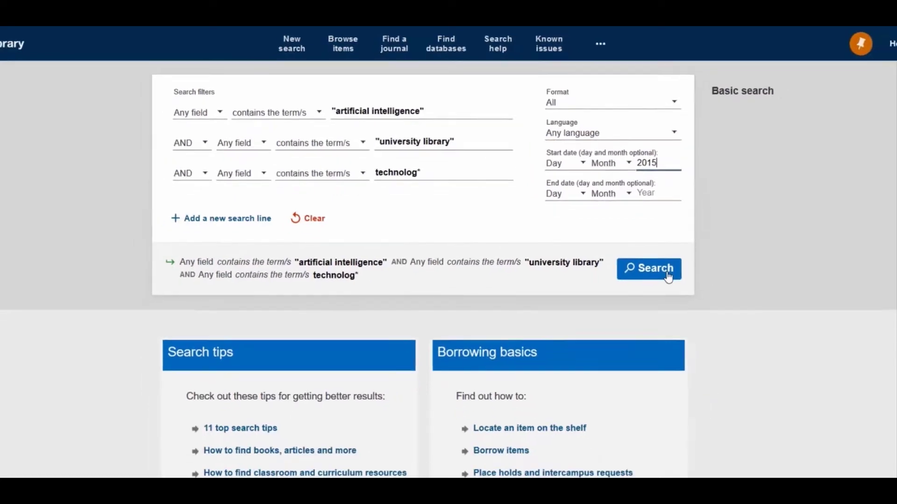
left_click(646, 253)
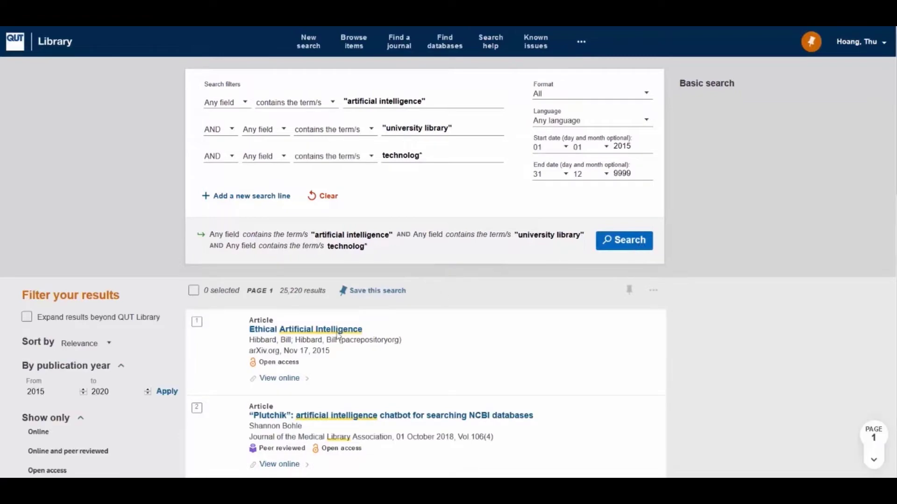
Apply the Articles format and Machine Learning keyword filters, then lock all filters (15,266 results).
scroll(157, 359, "down", 4)
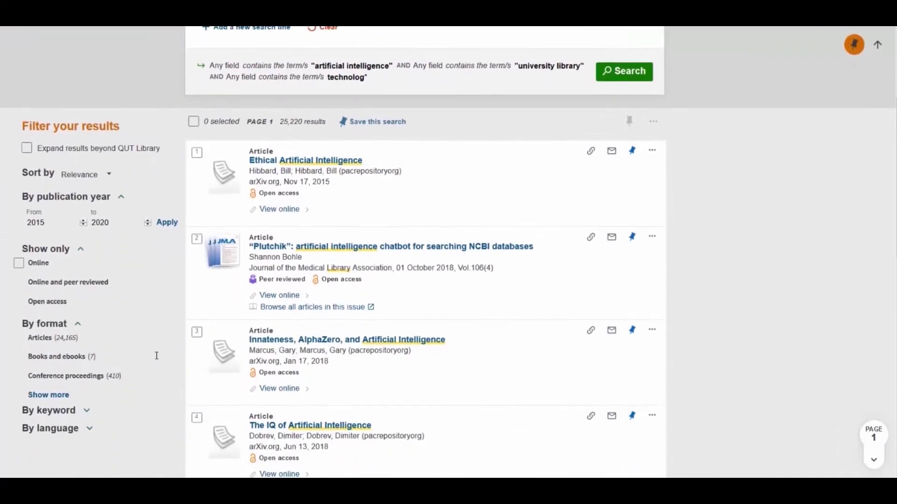
scroll(157, 356, "down", 1)
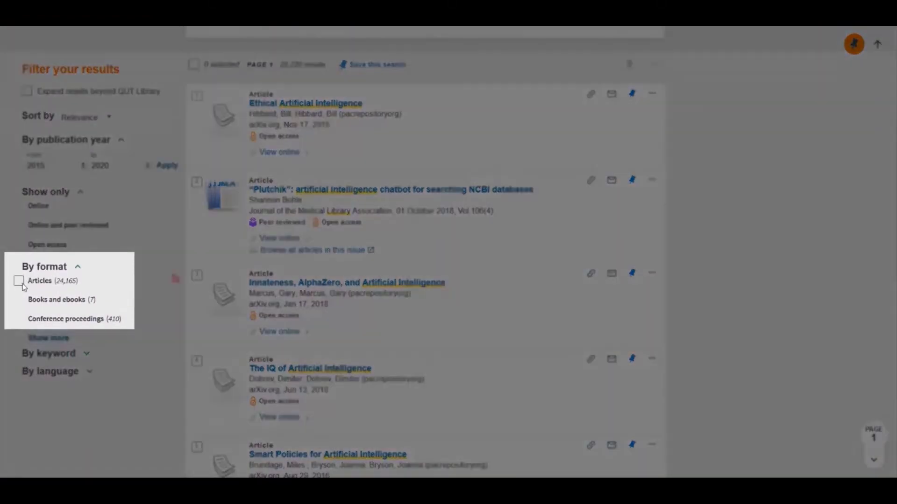
left_click(19, 282)
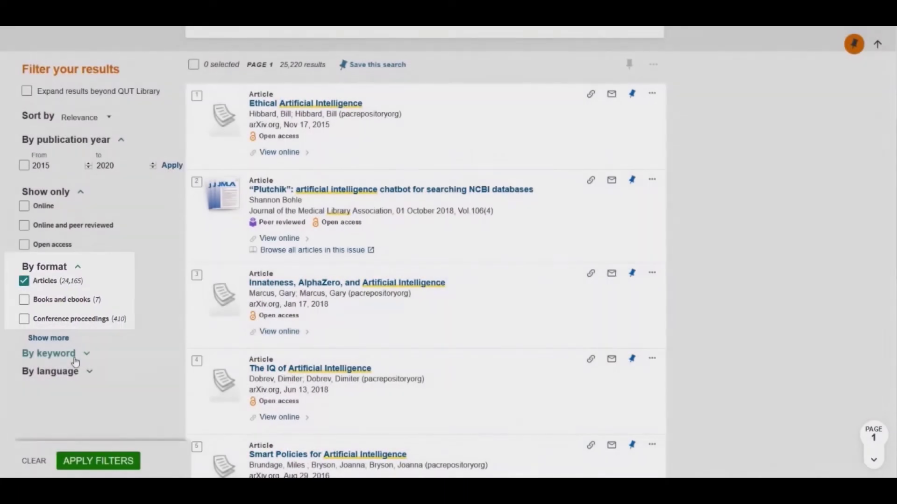
left_click(74, 360)
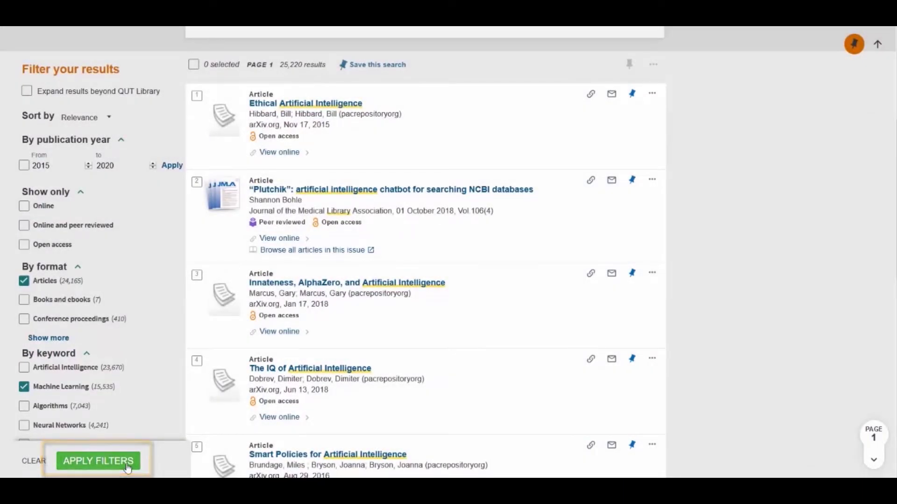
left_click(98, 461)
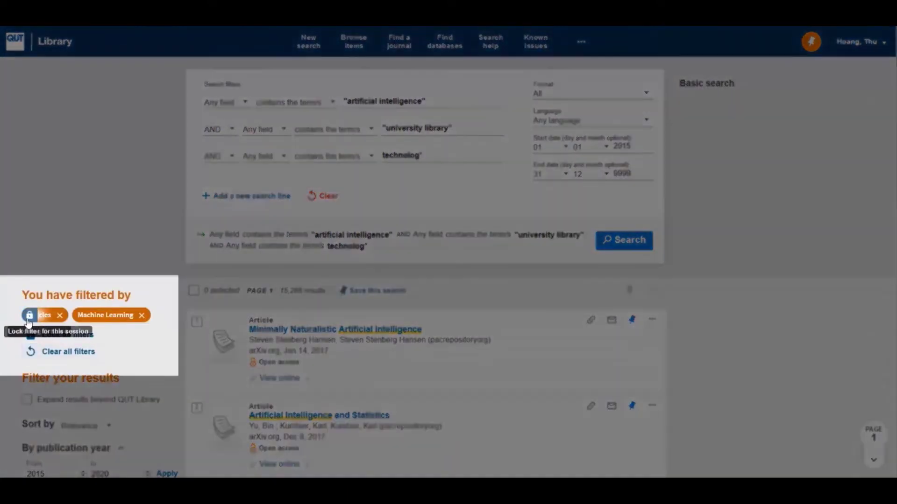
left_click(29, 316)
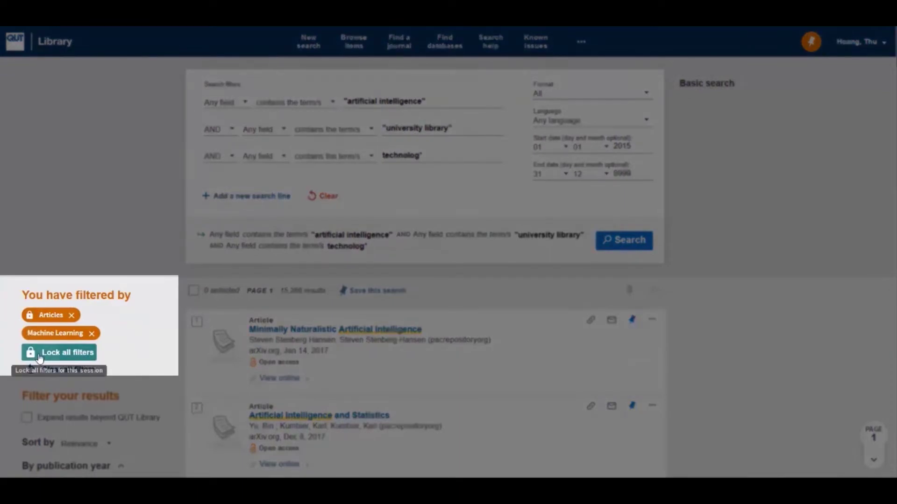
left_click(40, 358)
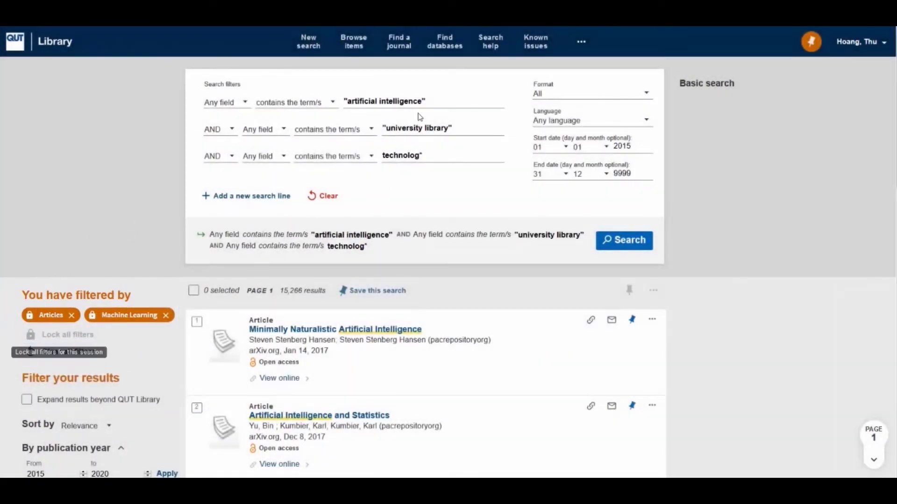
Add OR AI to the first term and rerun the search.
left_click(448, 101)
type("OR AI")
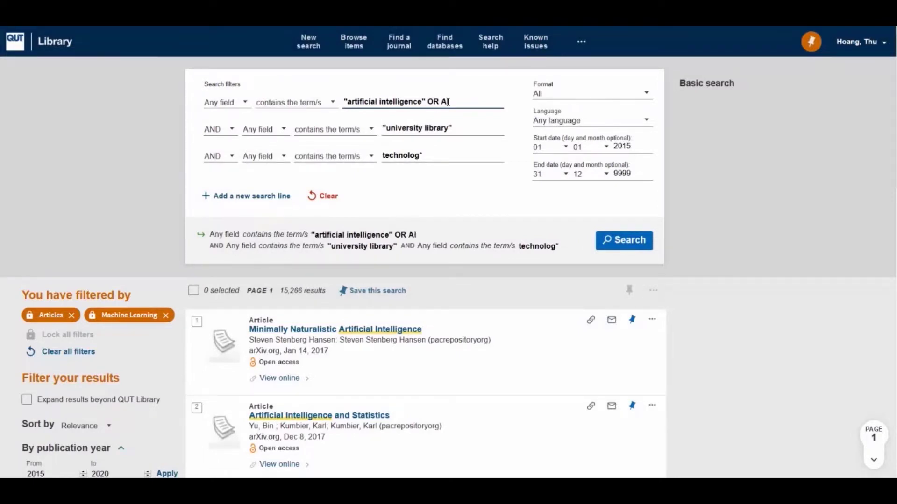
left_click(629, 251)
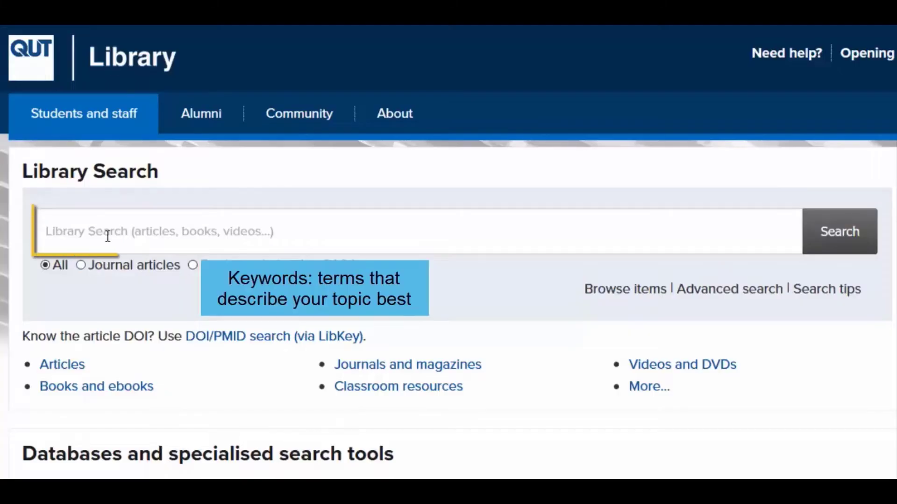
Search the main Library Search box for the quoted phrase "artificial intelligence".
left_click(75, 185)
type("artificial intelligence\"")
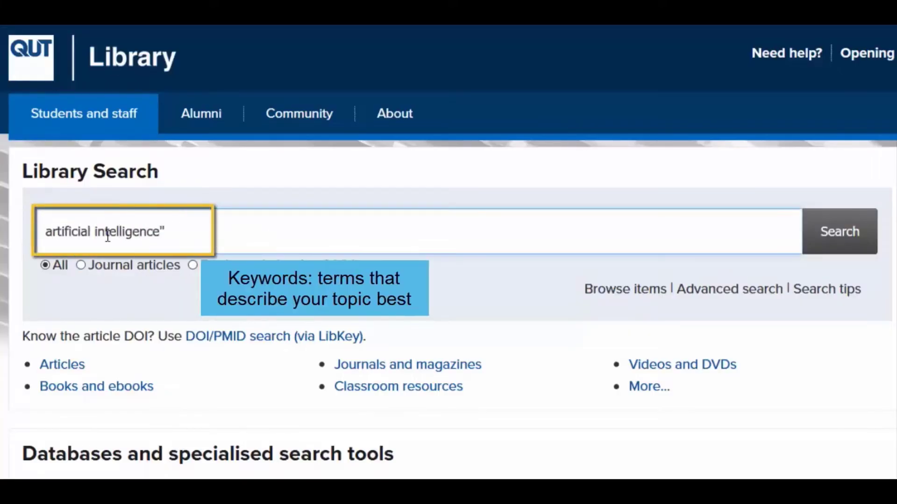
key("Home")
type("\"")
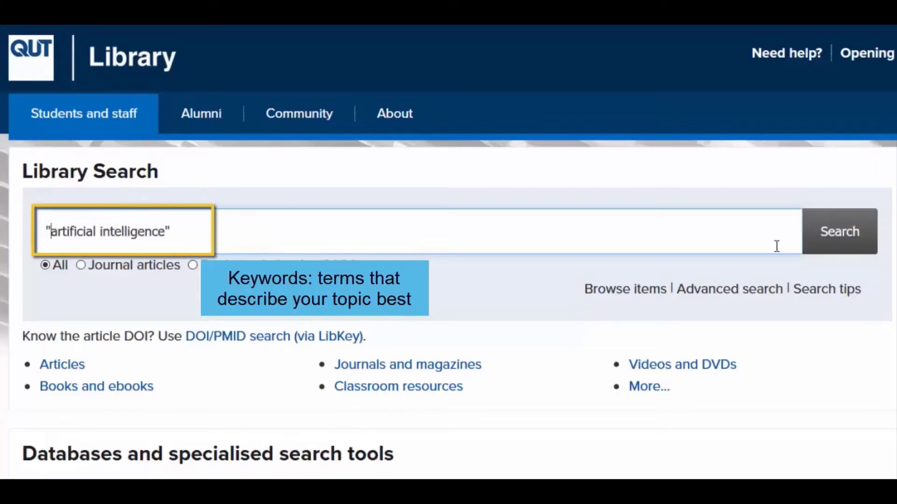
left_click(815, 254)
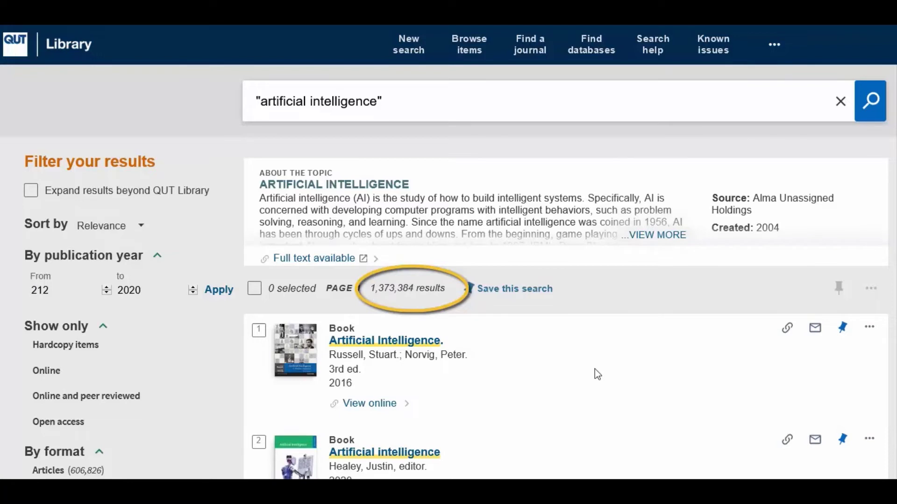
Open the 2020 Artificial intelligence book record and search its Artificial intelligence subject term.
scroll(595, 369, "down", 3)
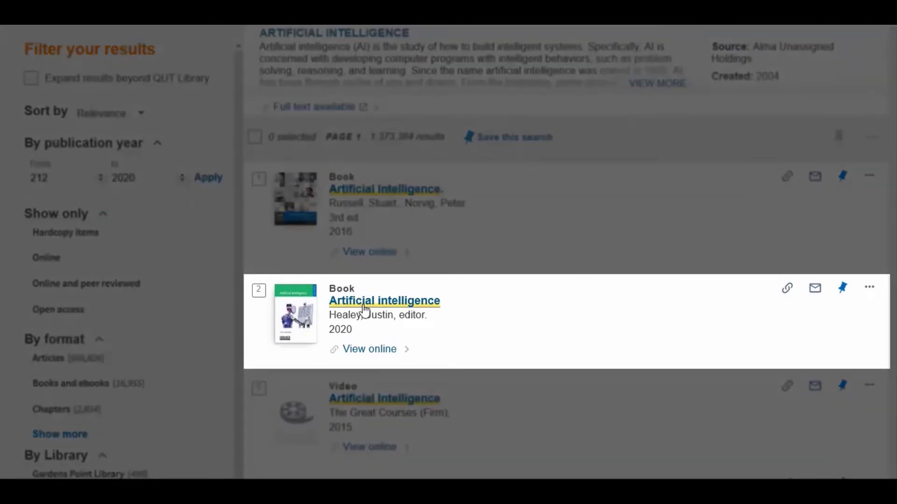
left_click(364, 302)
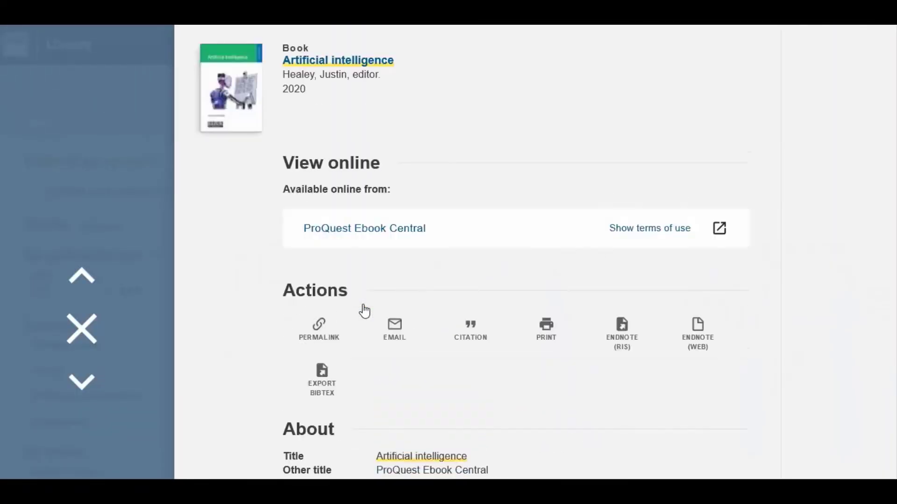
scroll(458, 370, "down", 4)
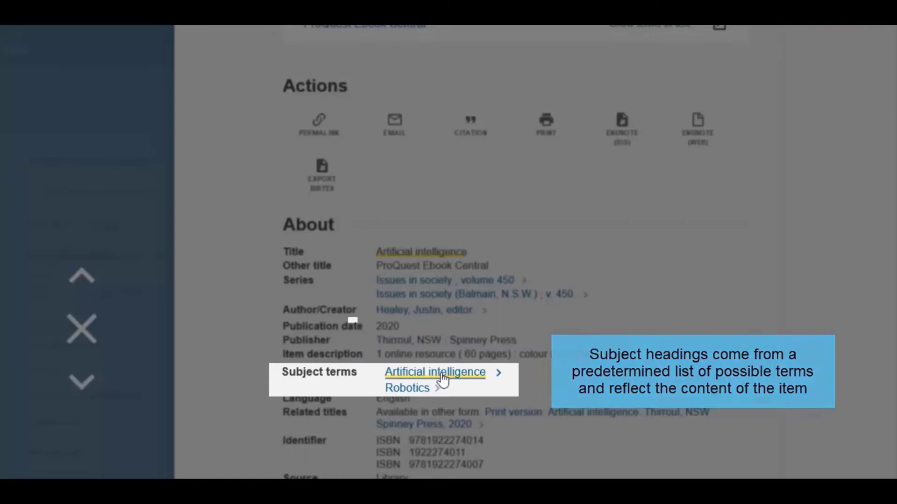
left_click(427, 371)
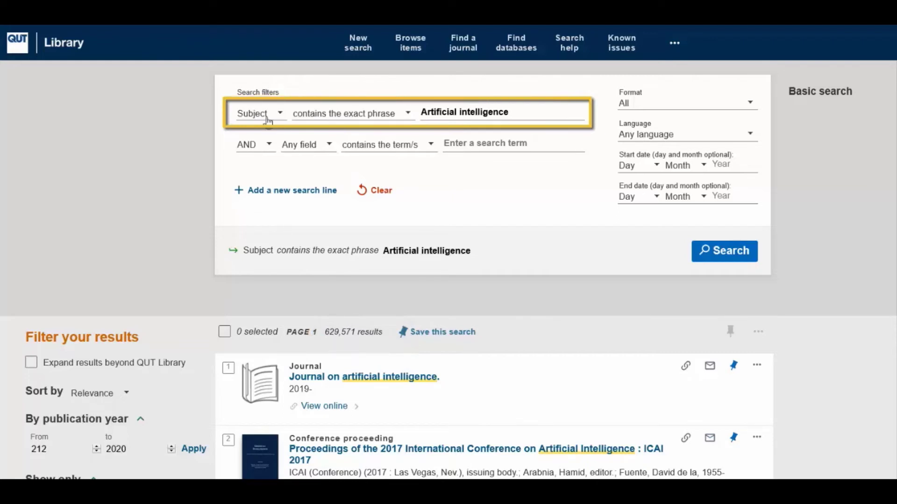
Add the "university library" suggestion as a second search line and run the combined search.
left_click(514, 147)
type("libr")
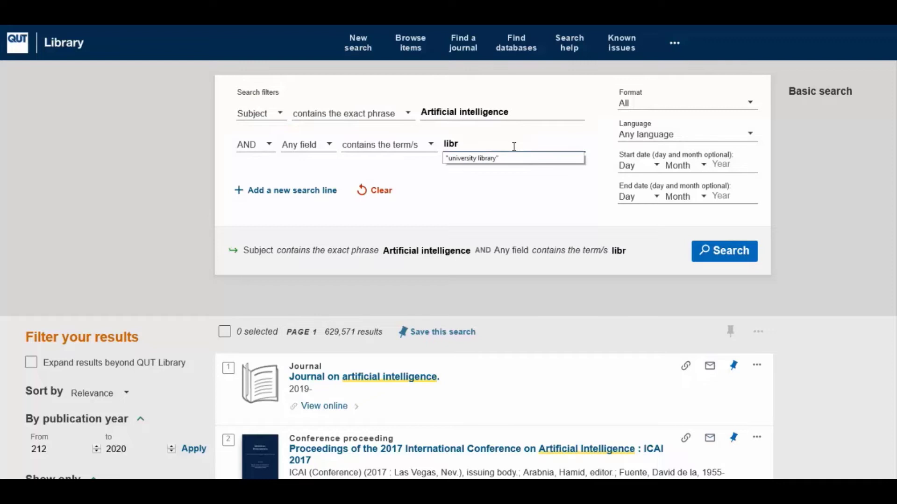
left_click(464, 159)
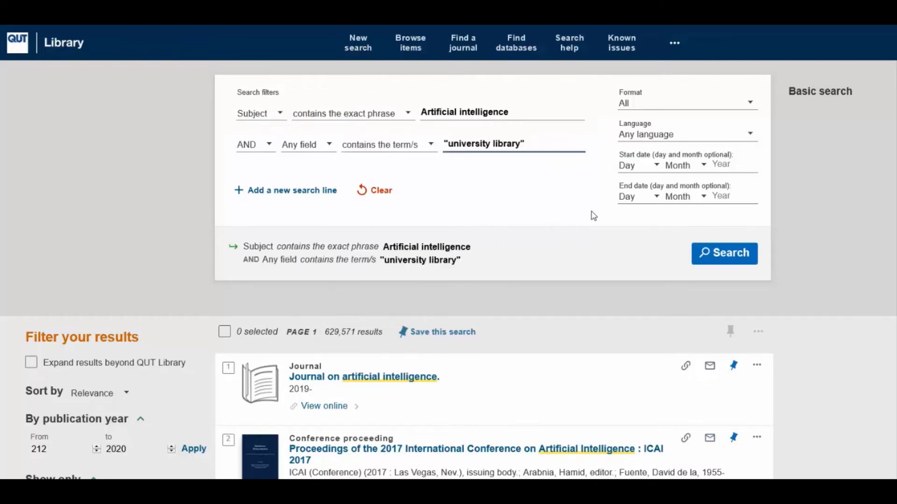
left_click(735, 261)
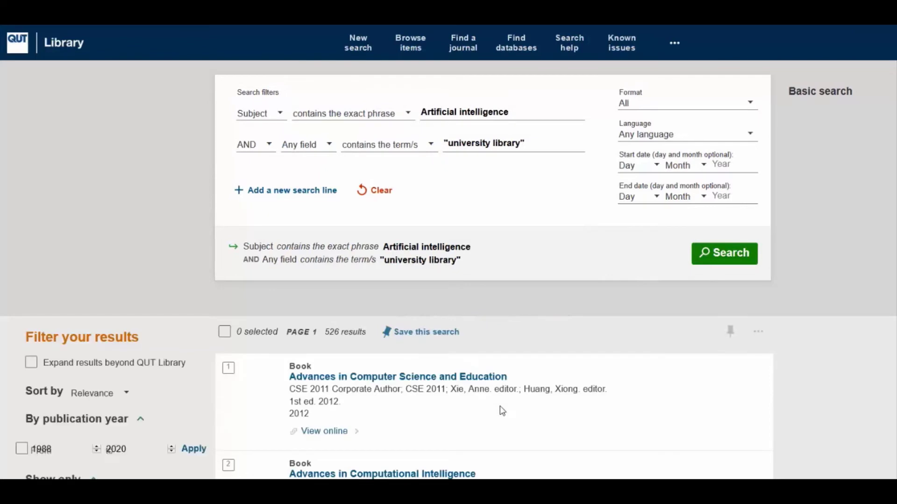
Filter the results to online, peer-reviewed items, leaving 238 results.
scroll(144, 427, "down", 3)
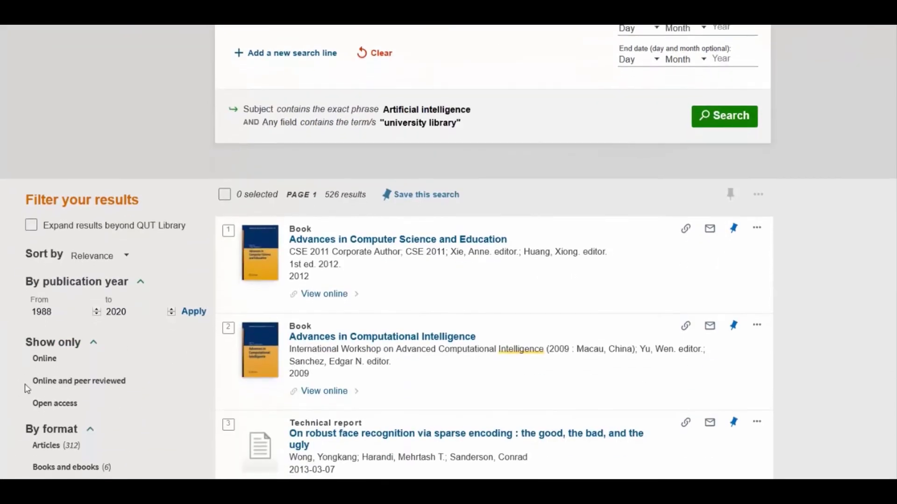
left_click(27, 384)
scroll(26, 373, "down", 2)
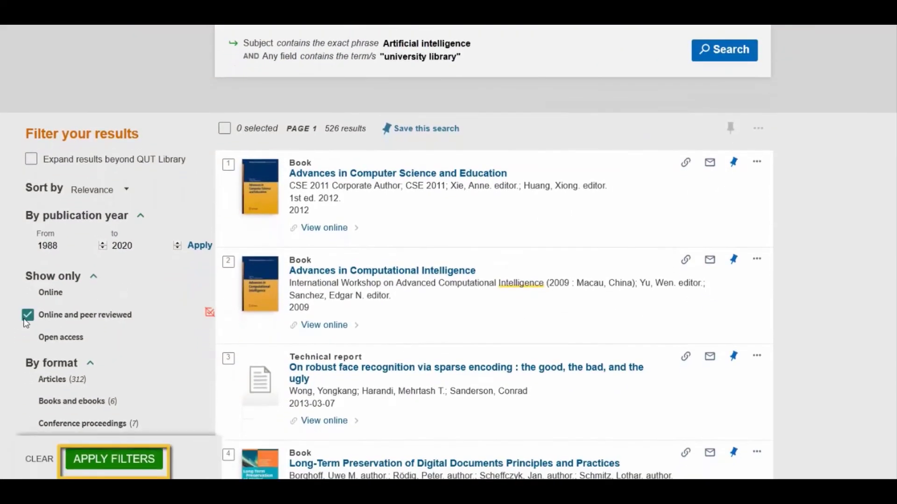
left_click(114, 459)
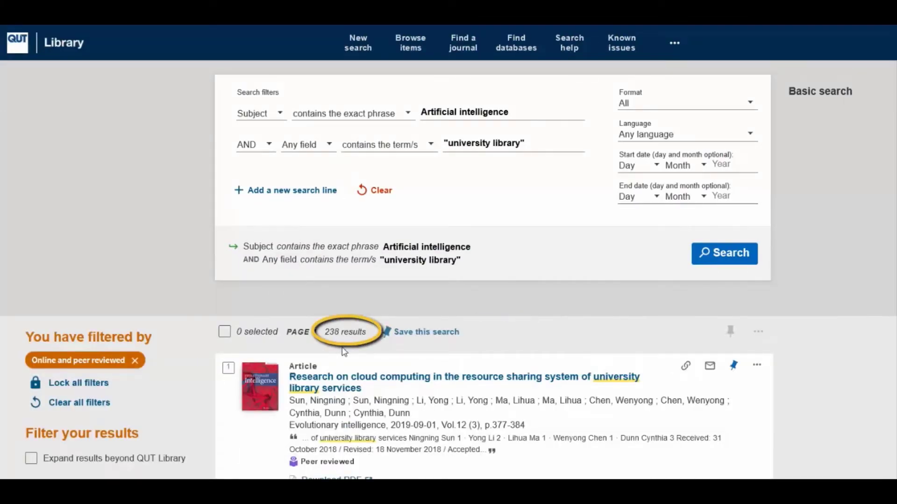
Browse by subject term for artificial intelligence and open the 'Artificial intelligence.' heading.
left_click(406, 63)
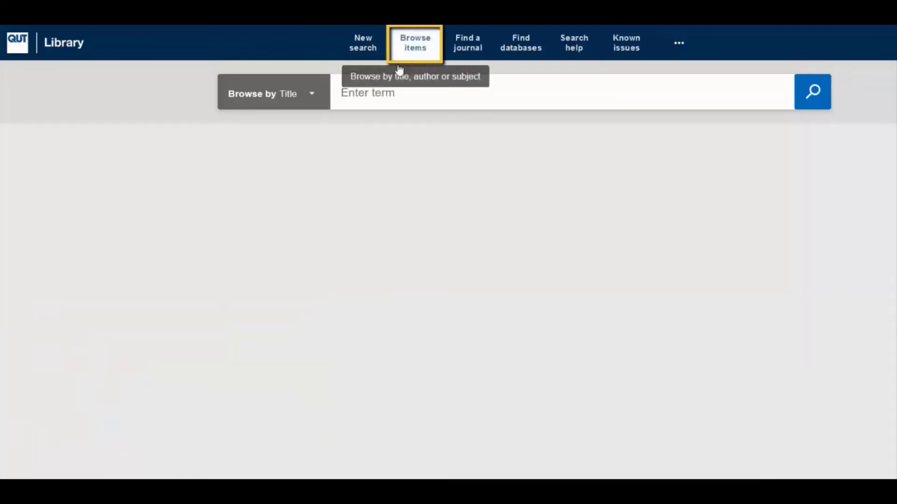
left_click(312, 94)
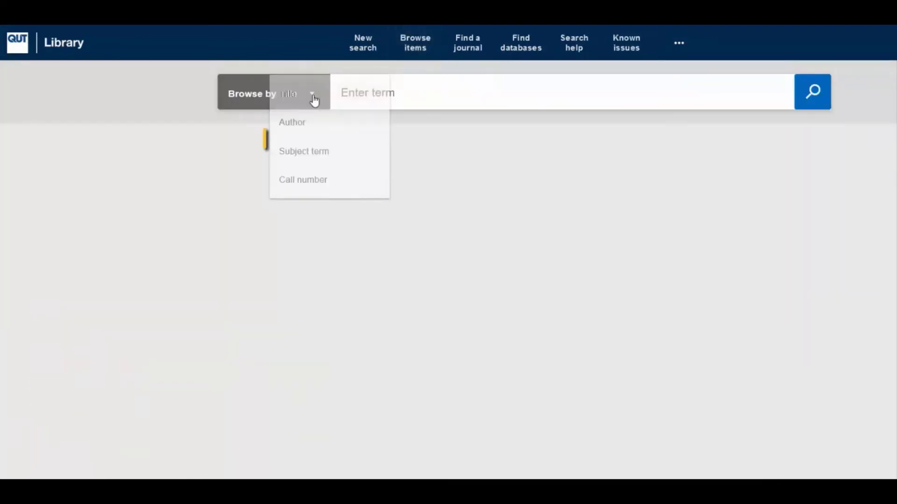
left_click(311, 156)
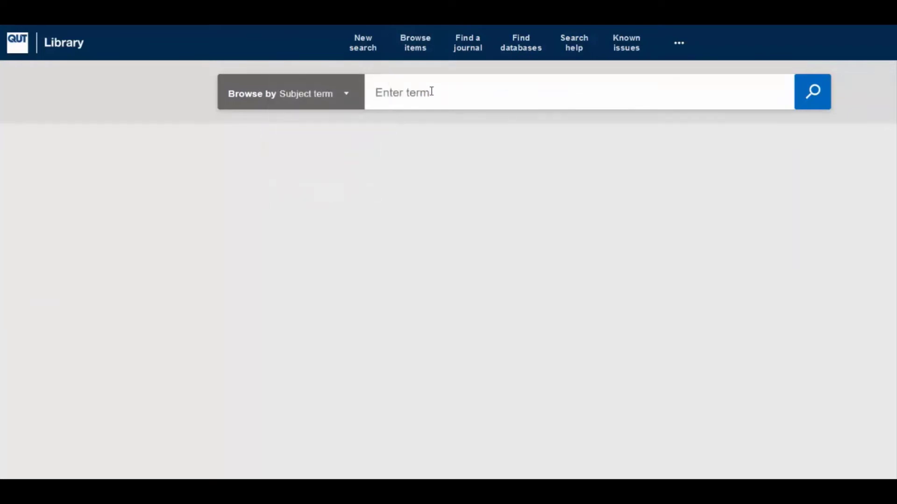
left_click(431, 92)
type("artificial intelligence")
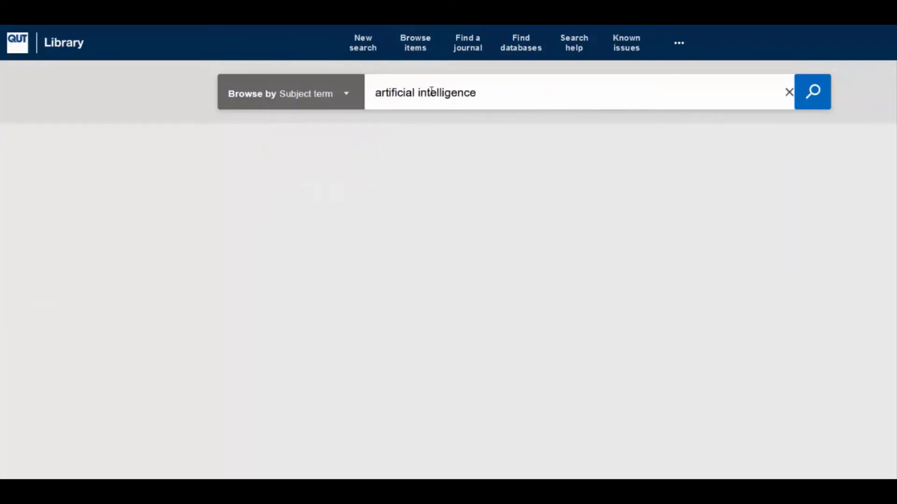
left_click(813, 93)
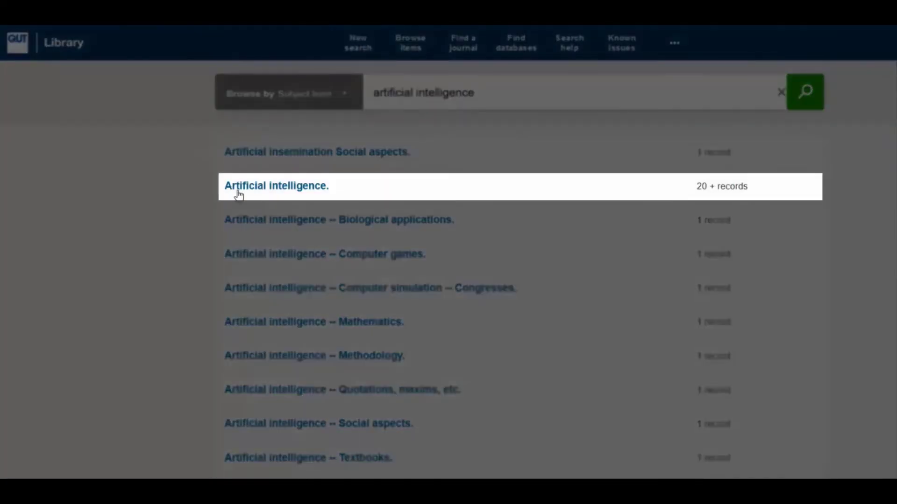
left_click(238, 190)
scroll(249, 225, "down", 10)
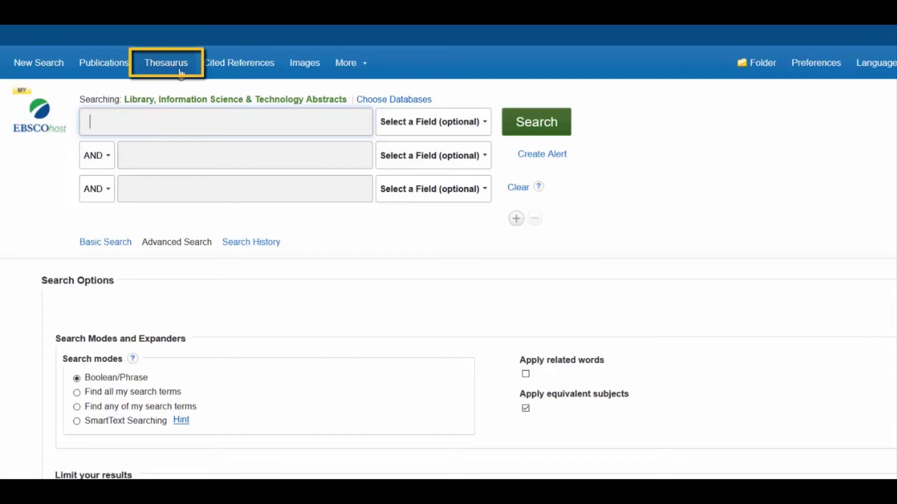
Open the Thesaurus for the LISTA database from the EBSCOhost toolbar.
left_click(177, 68)
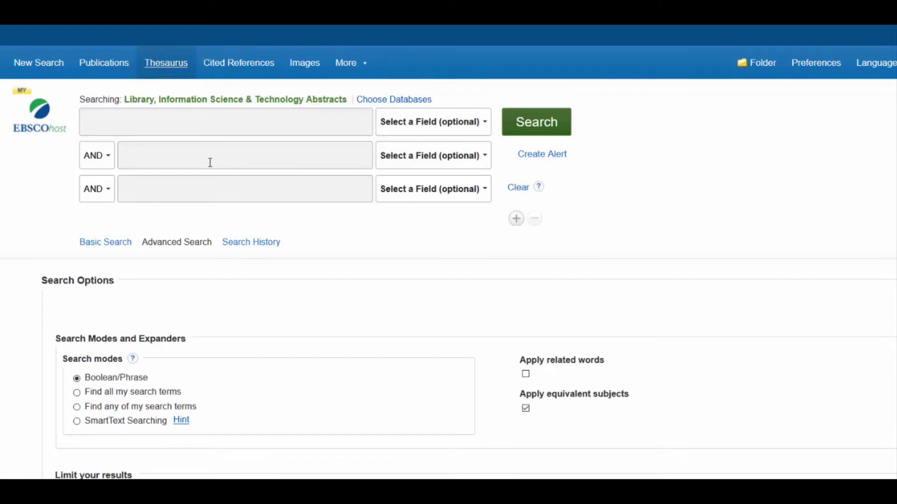
Look up artificial intelligence in the thesaurus, add the exploded ARTIFICIAL intelligence term, and search.
left_click(147, 226)
type("ar")
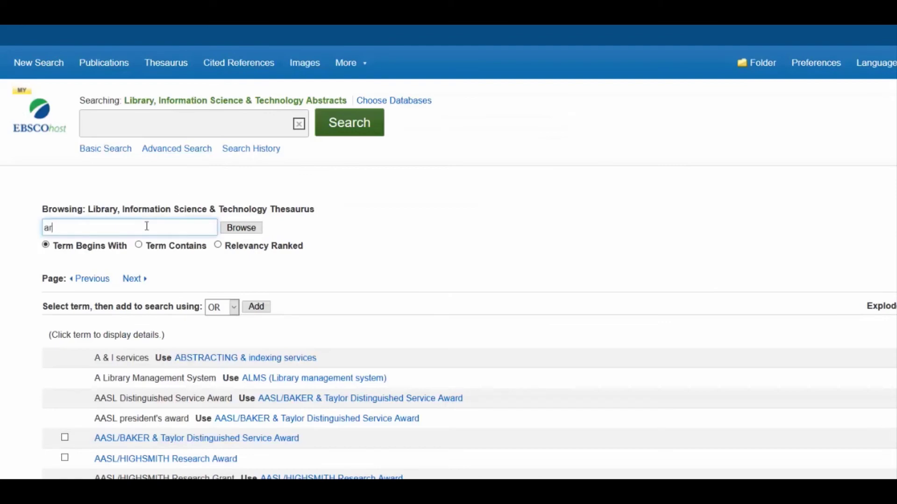
type("tificial intelligence")
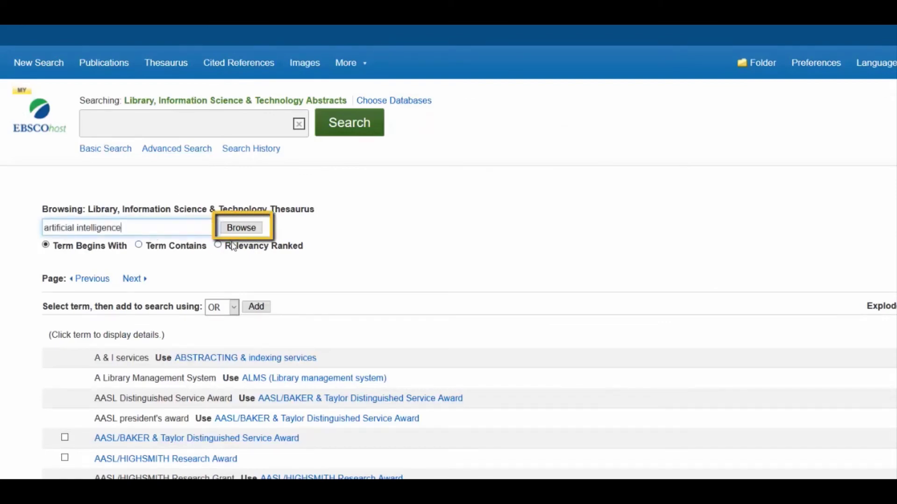
left_click(243, 232)
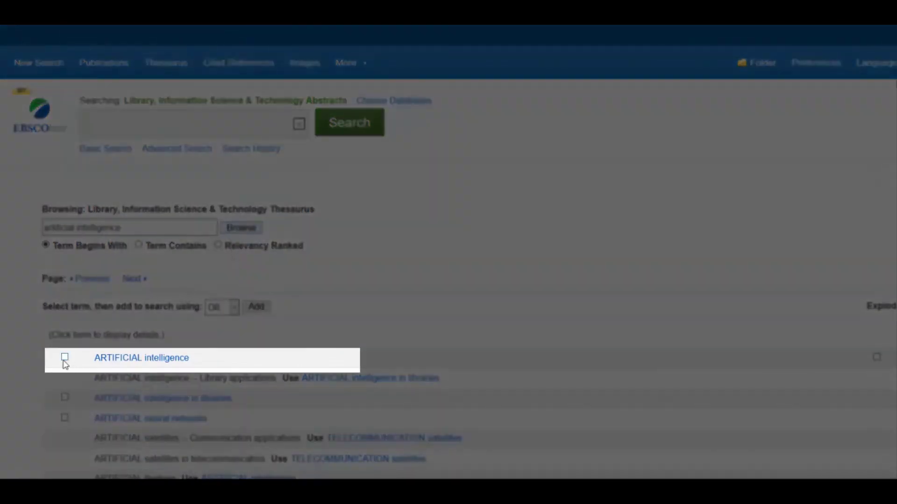
left_click(65, 359)
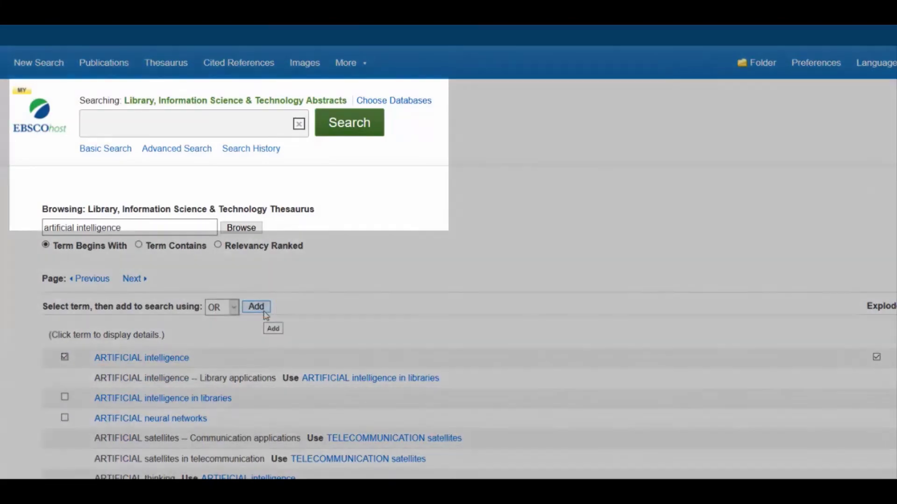
left_click(264, 311)
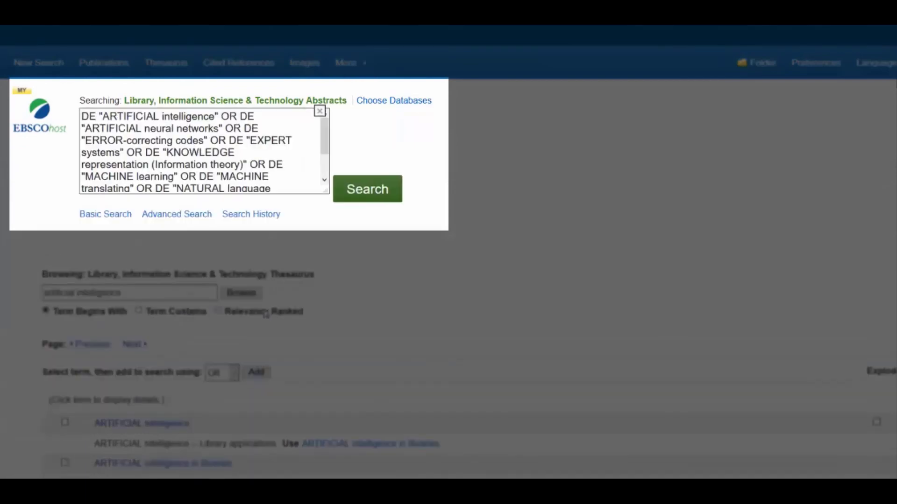
left_click(372, 200)
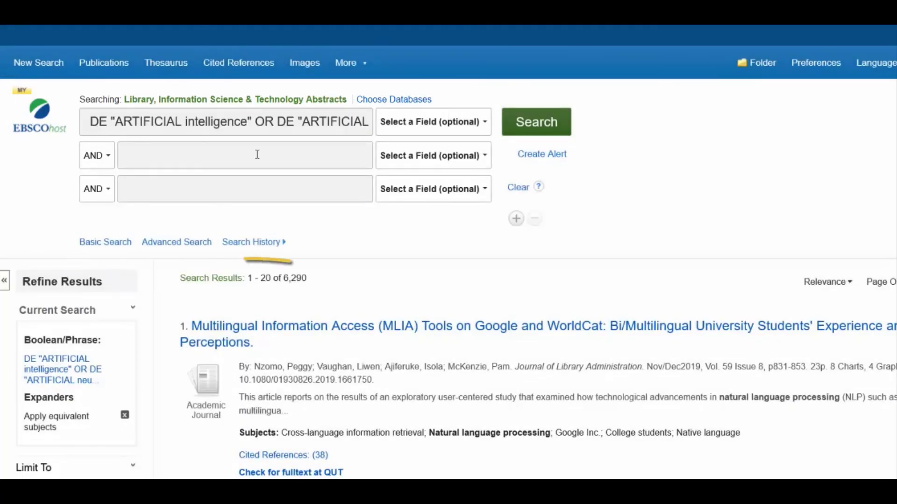
Add the "library or libraries" suggestion to the second search line and rerun the search.
left_click(256, 154)
type("library")
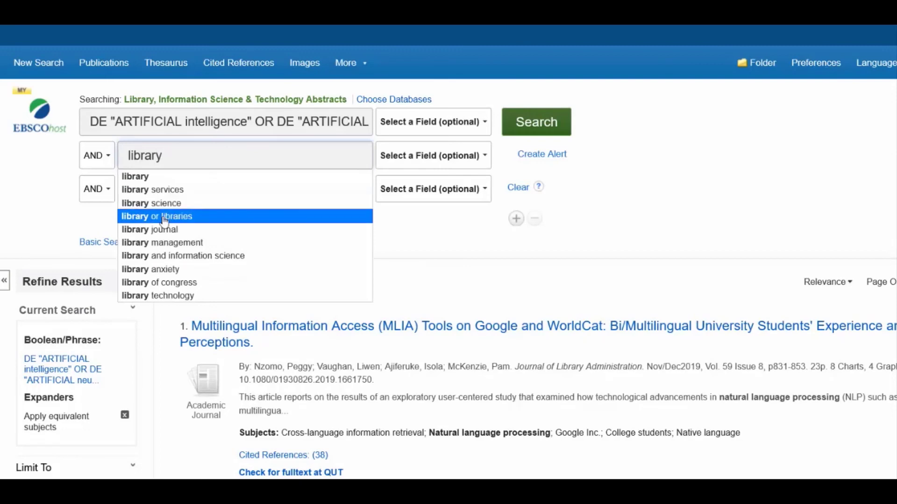
left_click(166, 216)
left_click(565, 139)
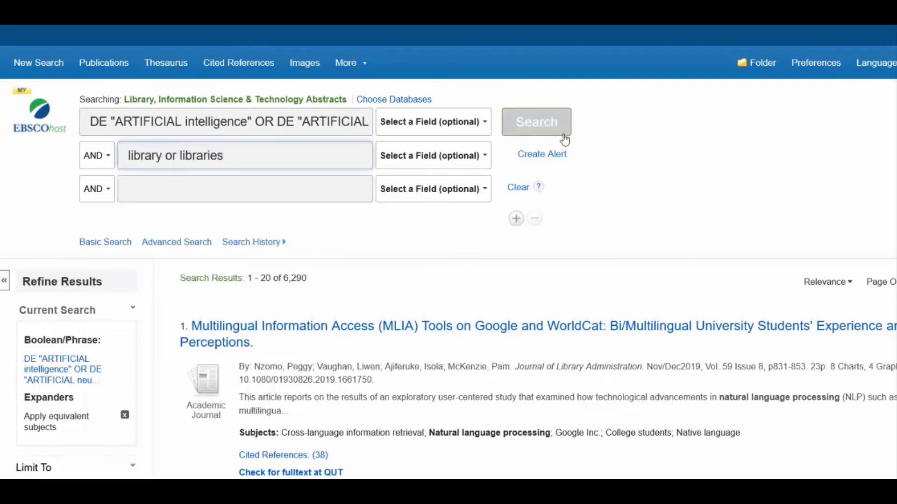